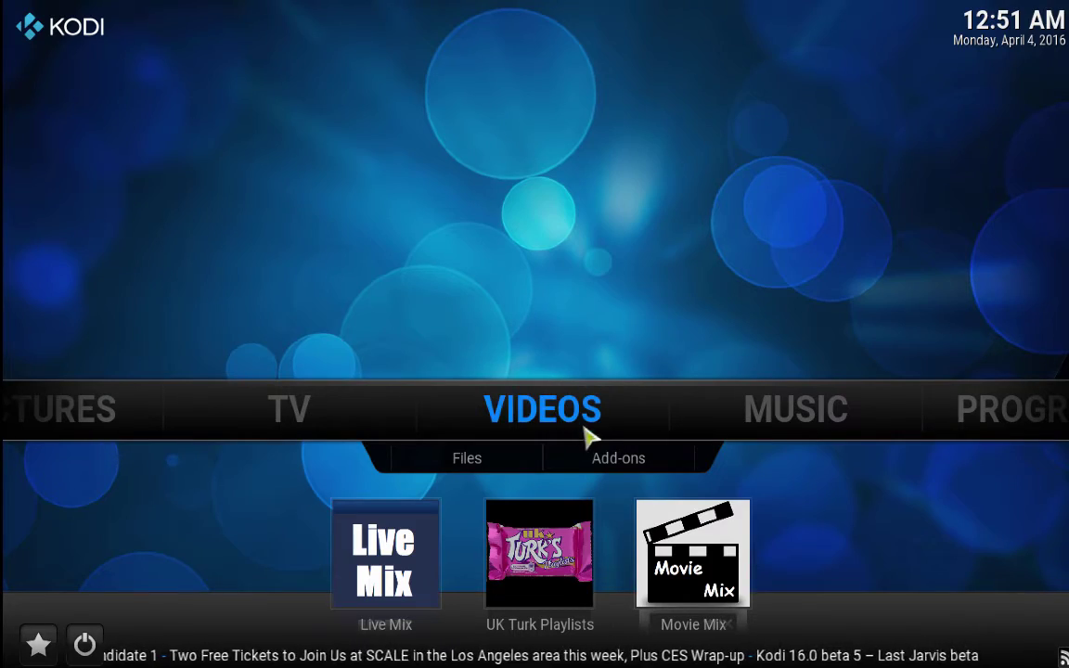
Open the MOVIE VAULT video add-on, look through its Year category, and return to its main categories.
left_click(616, 466)
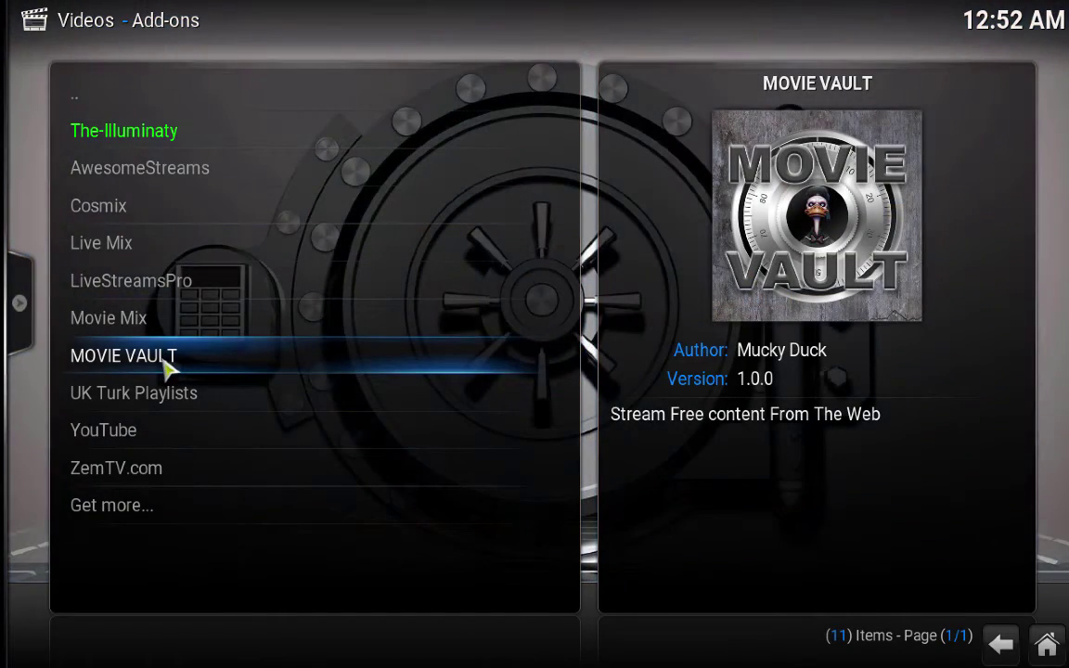
left_click(167, 364)
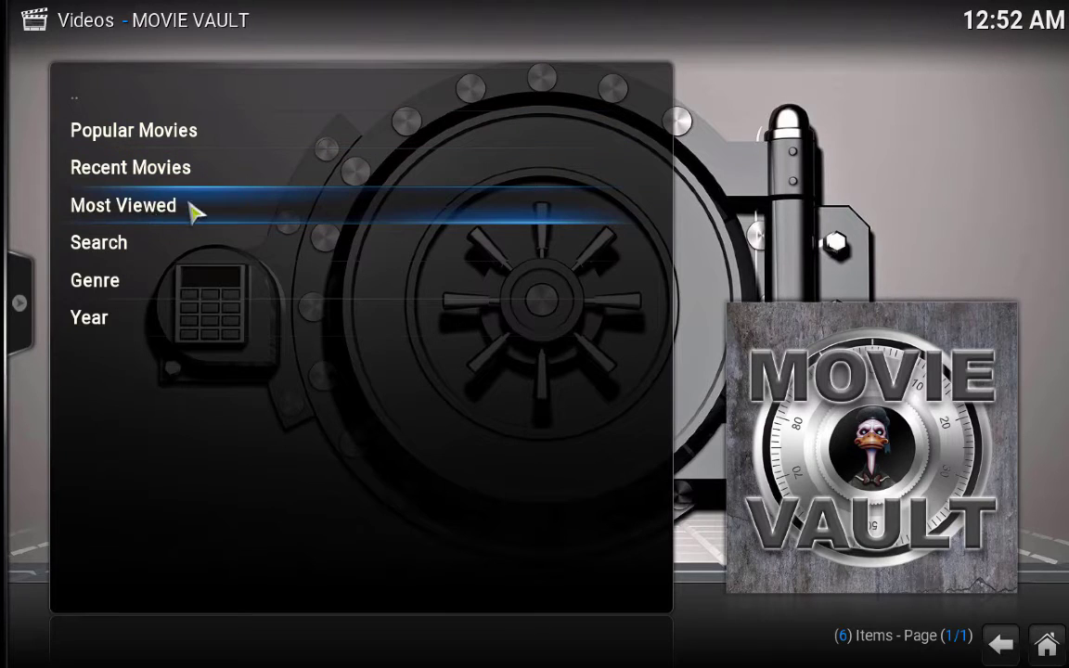
left_click(105, 325)
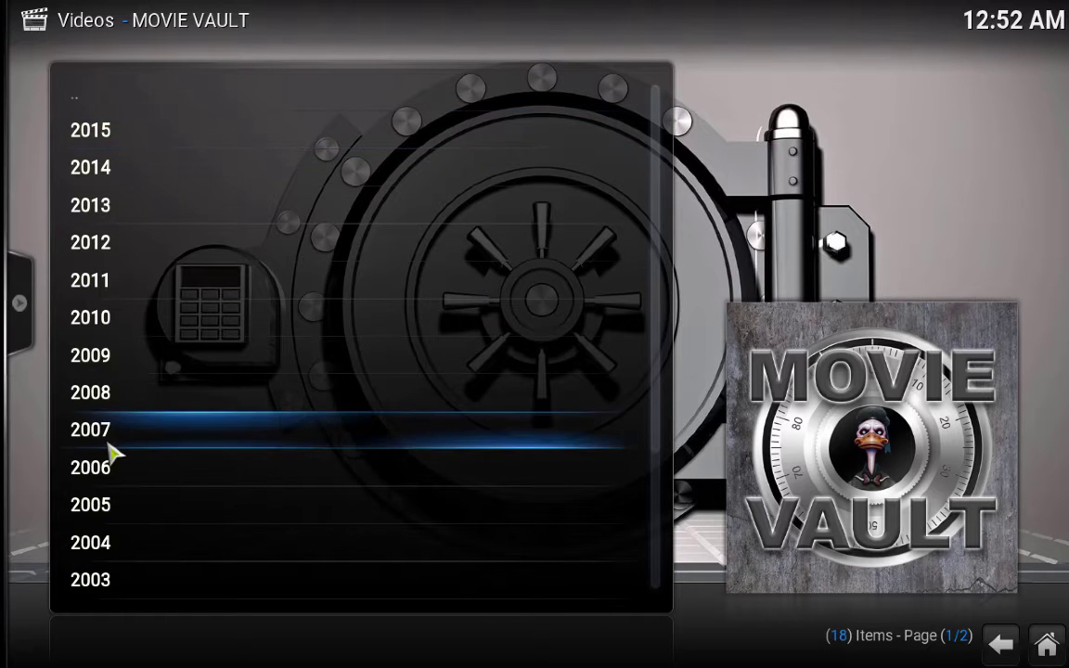
scroll(108, 446, "down", 5)
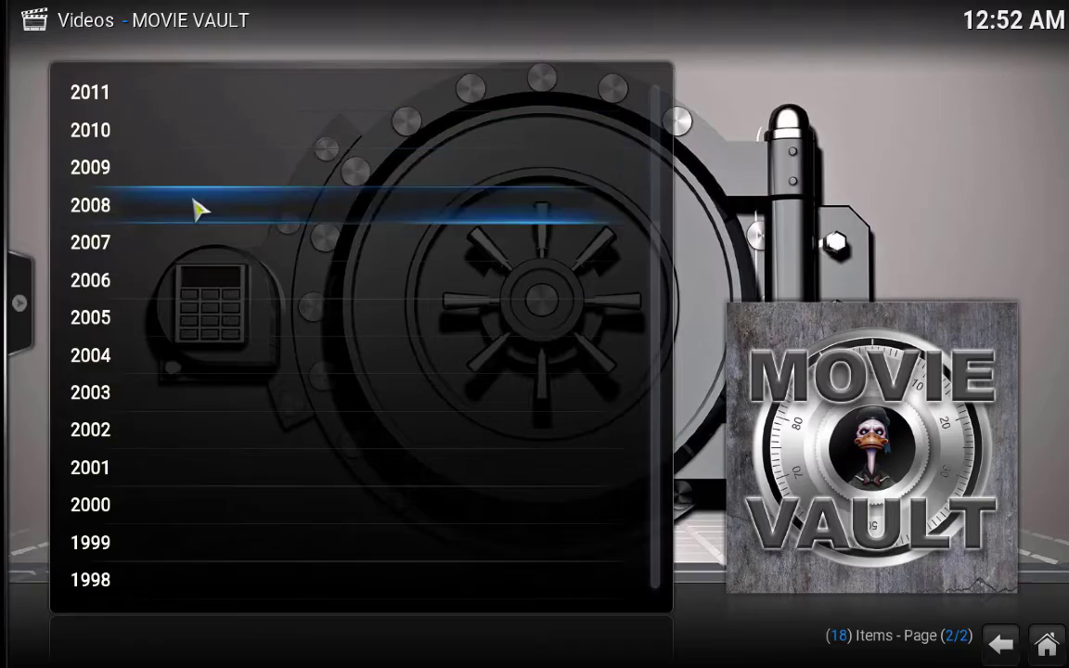
scroll(271, 266, "up", 5)
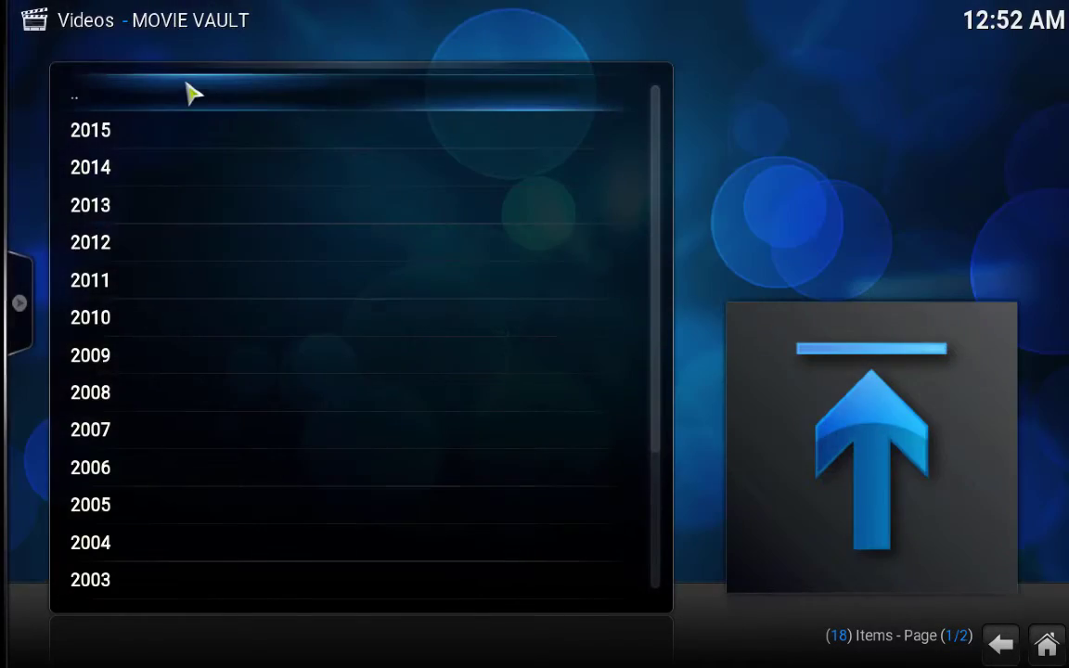
left_click(191, 92)
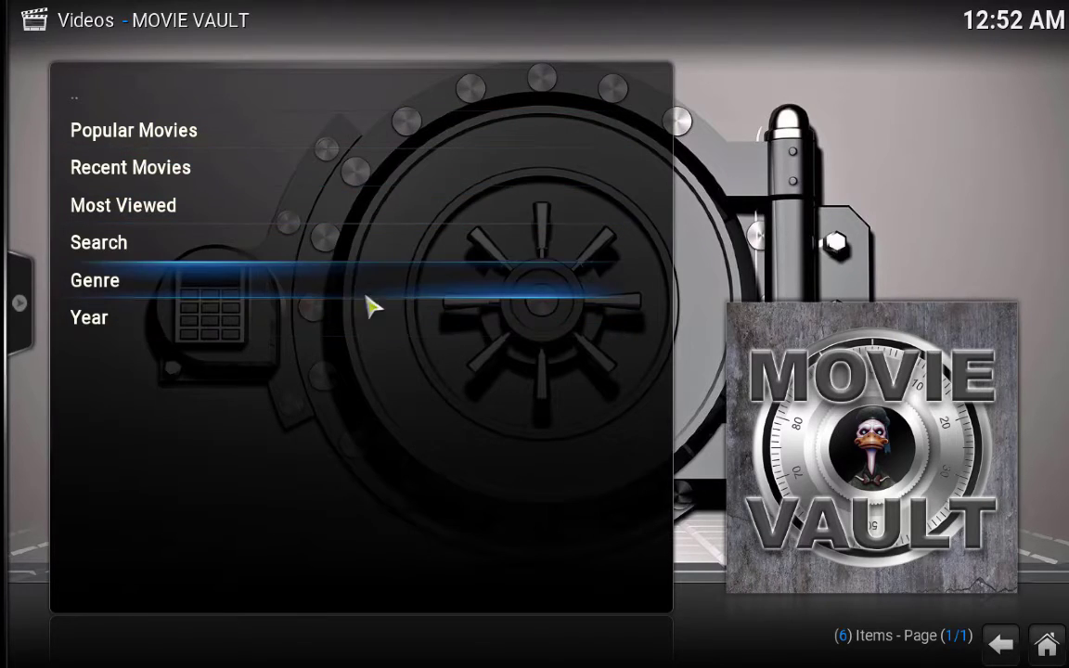
Open Popular Movies and change the view to a wide title list with running times and a large poster.
left_click(255, 141)
mouse_move(26, 230)
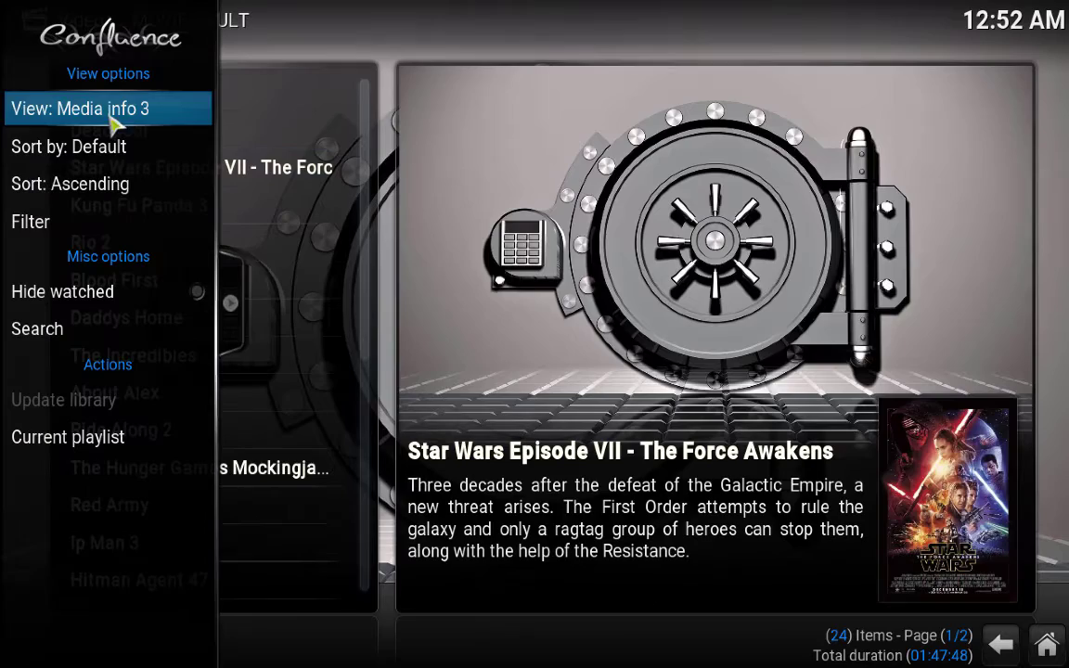
left_click(111, 121)
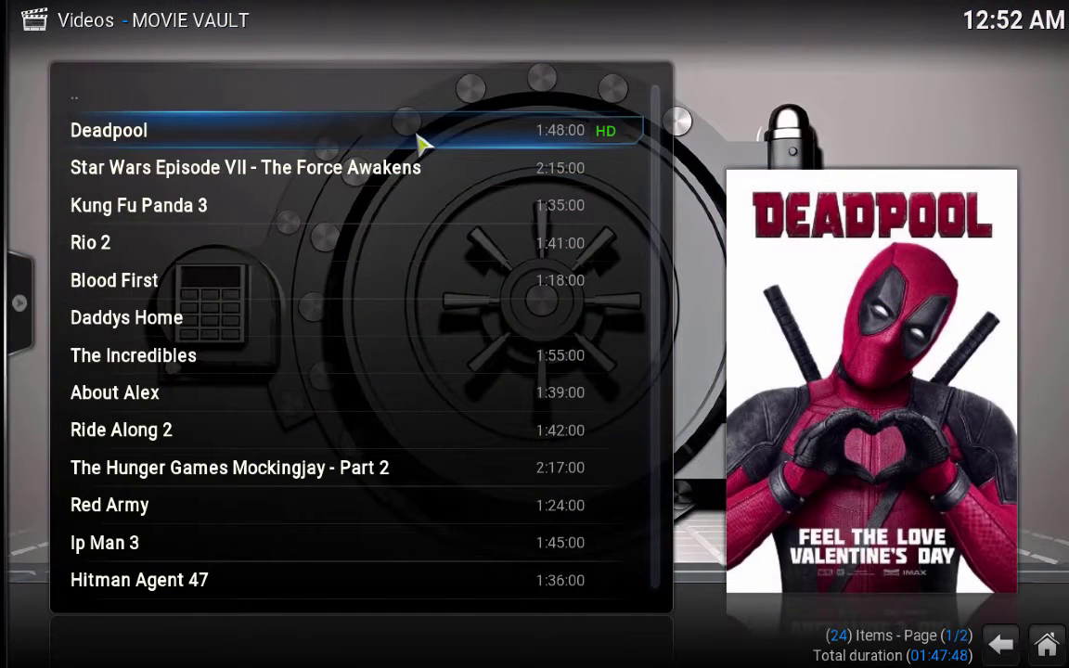
Review the AutoView, Metadata and Update settings of the MOVIE VAULT add-on, and leave without saving changes.
right_click(419, 141)
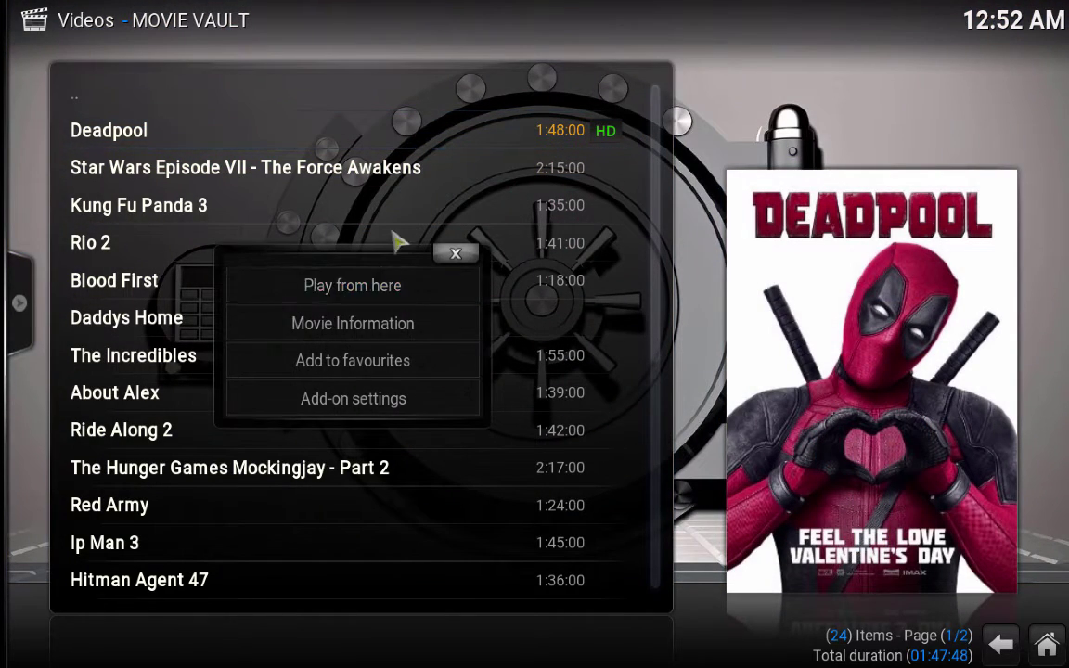
left_click(365, 393)
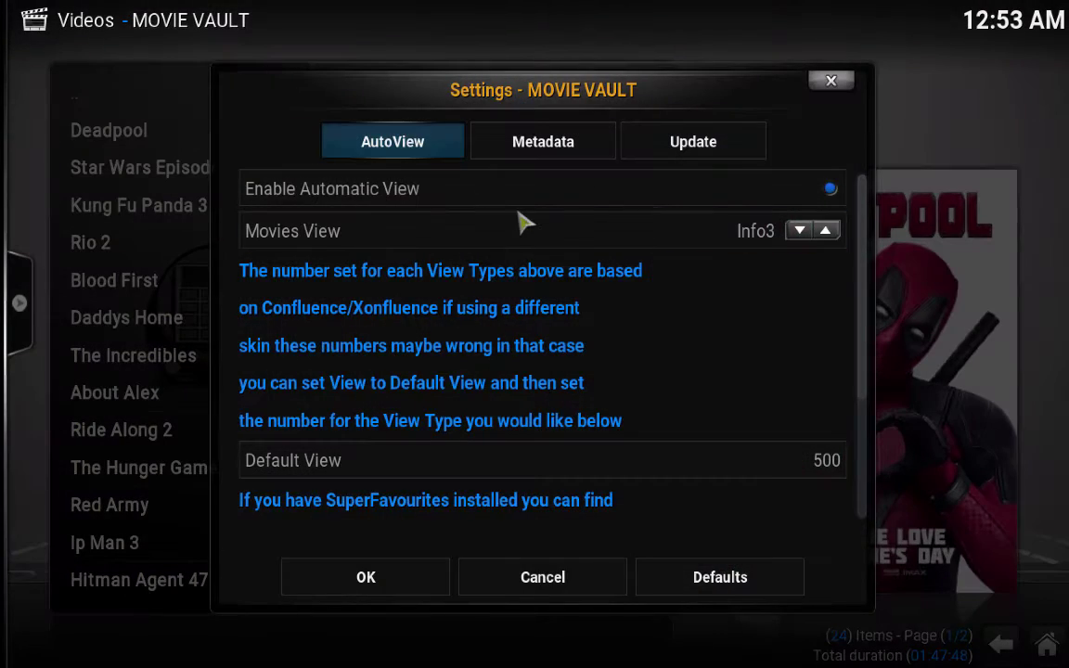
scroll(449, 341, "down", 2)
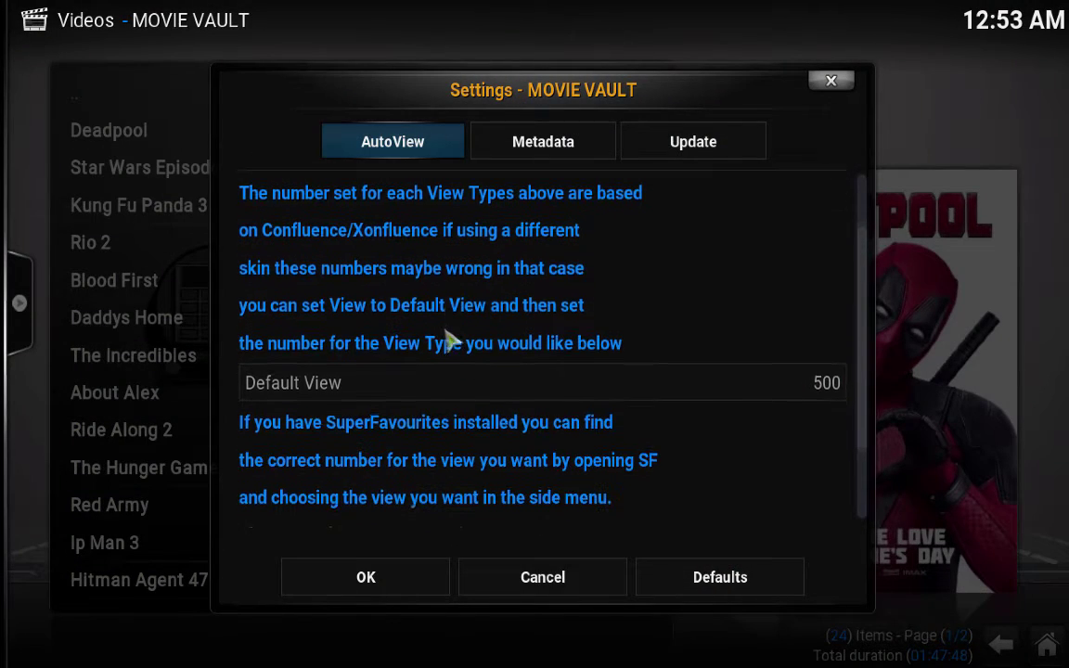
scroll(450, 341, "up", 1)
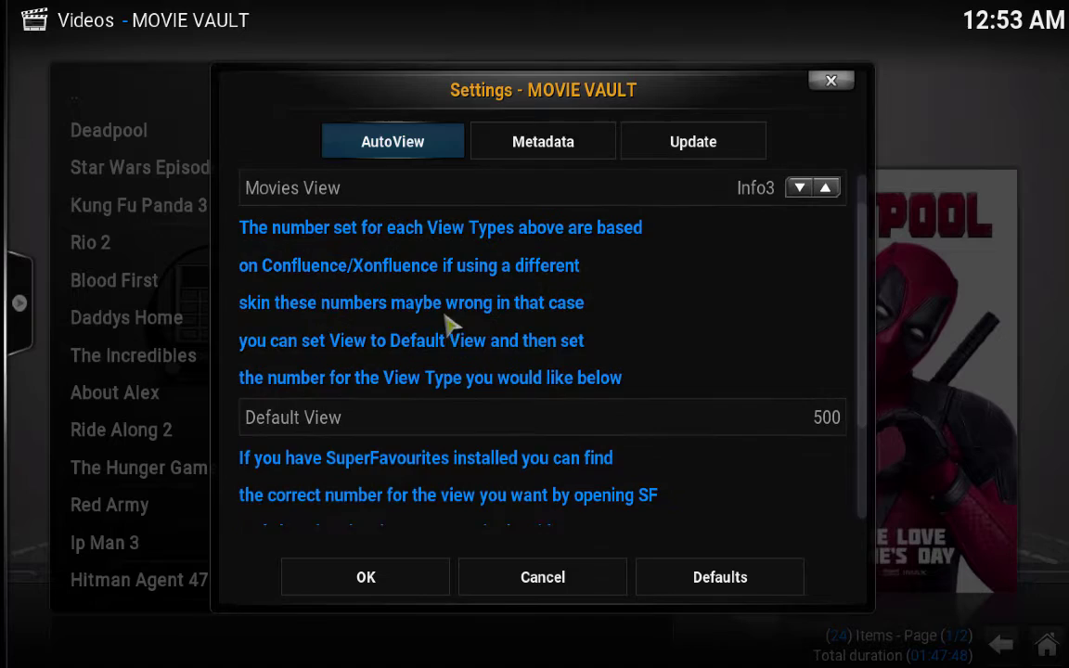
mouse_move(538, 141)
mouse_move(660, 141)
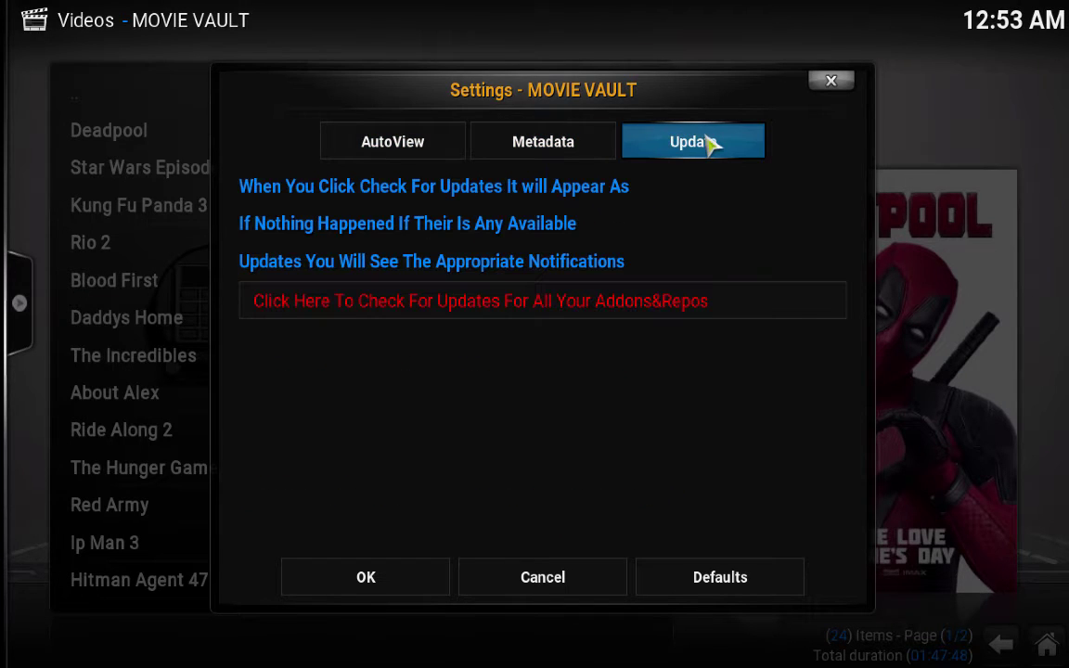
left_click(536, 582)
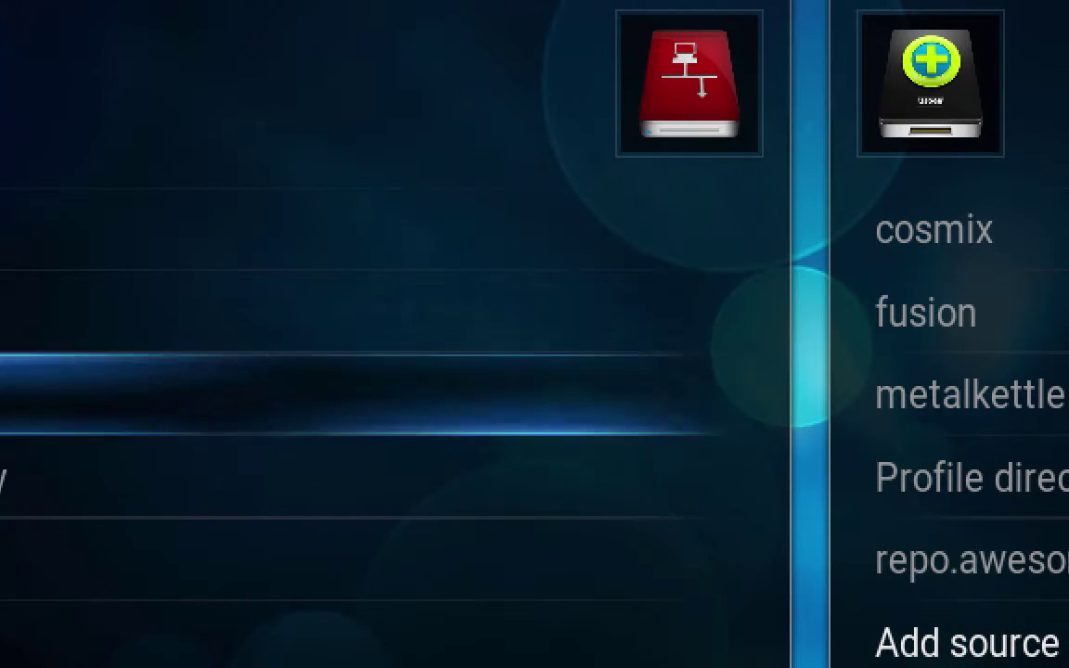
key("Down")
key("Down")
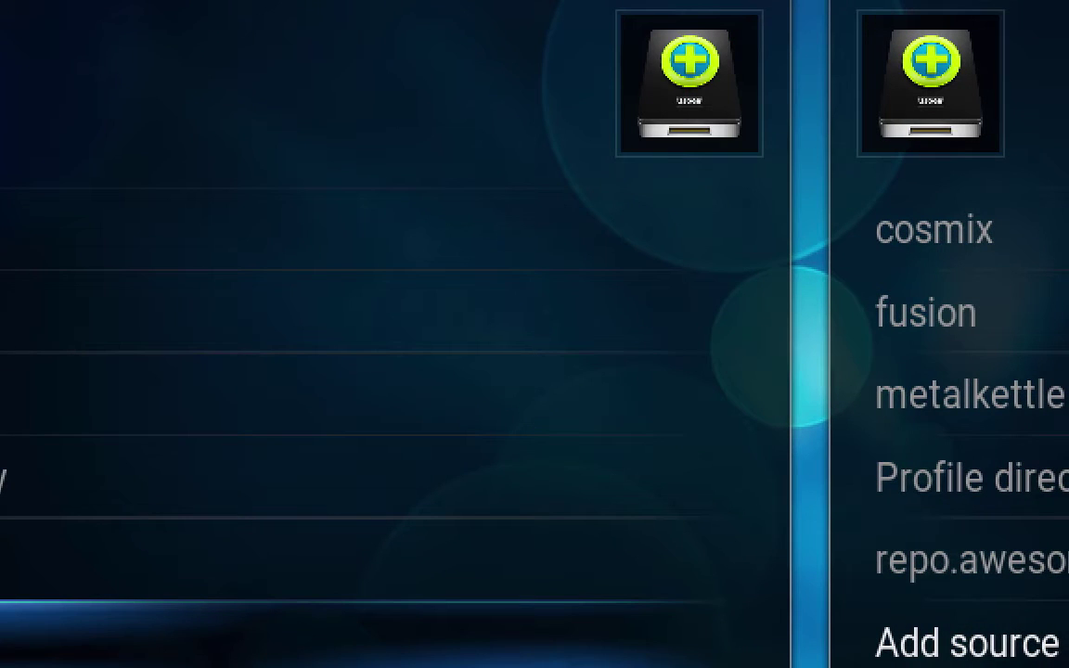
key("Return")
left_click(436, 351)
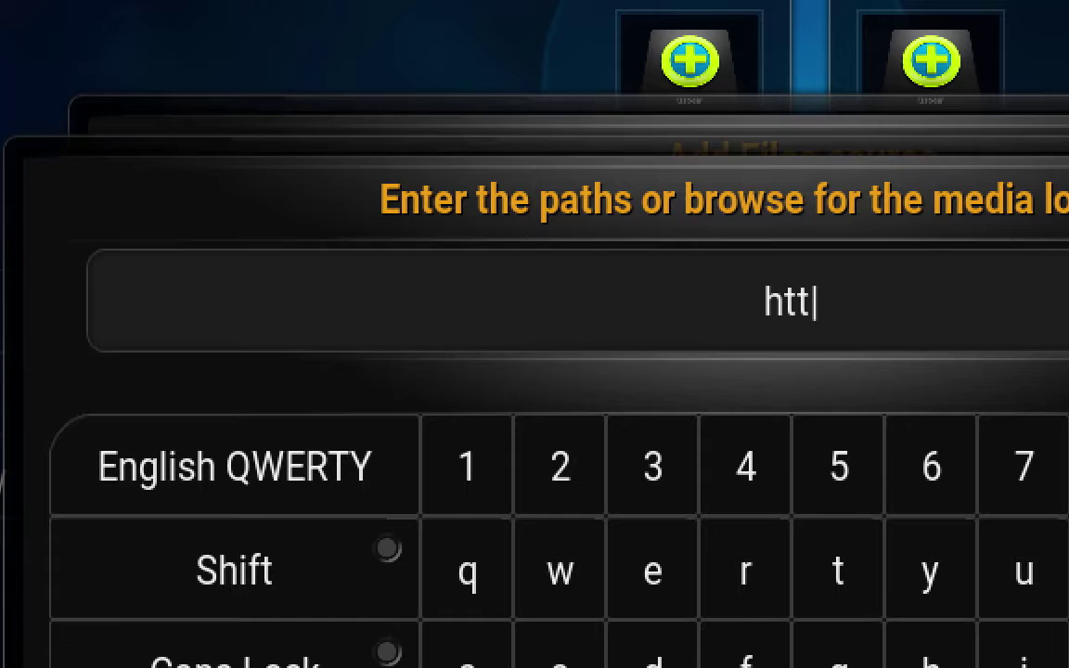
key("Escape")
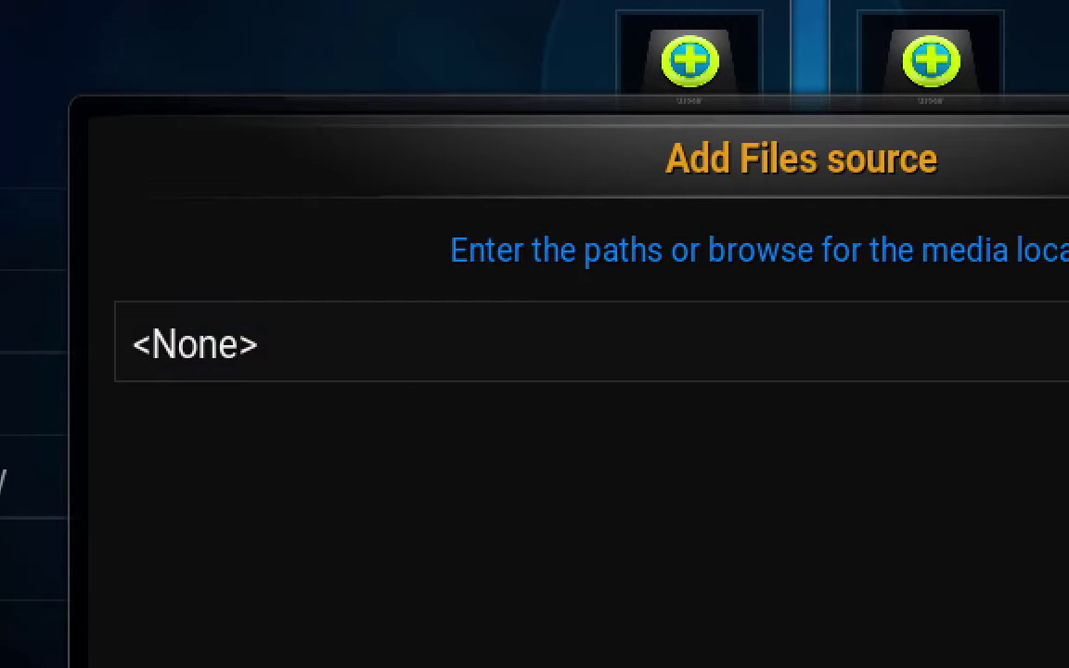
key("Escape")
Examine the path and name of the existing fusion file source, and close it without changes.
key("c")
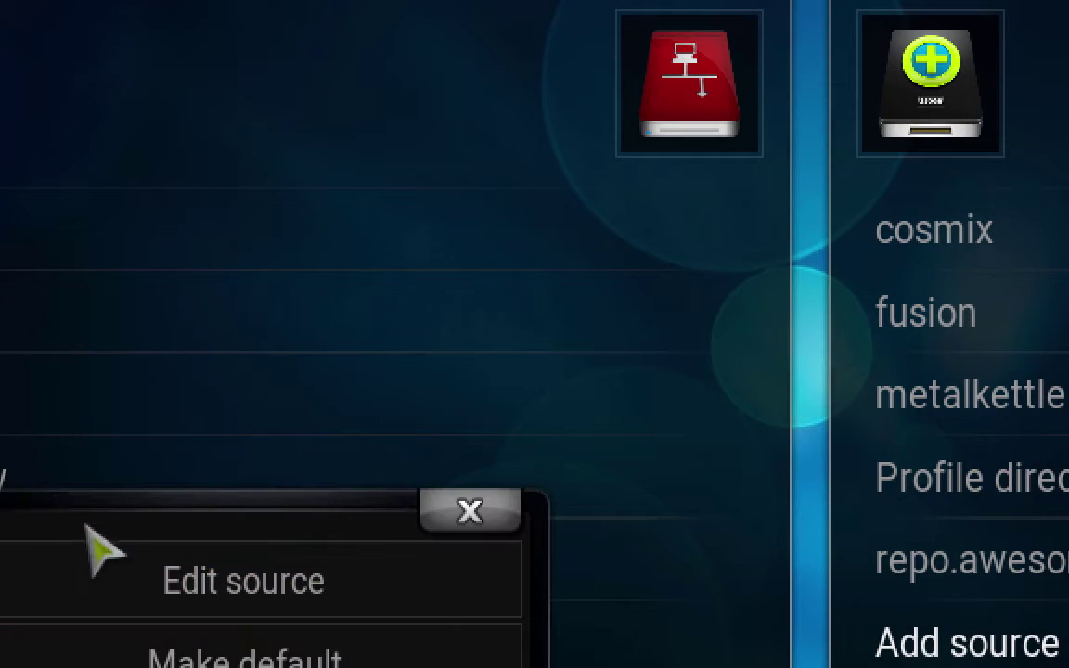
left_click(112, 577)
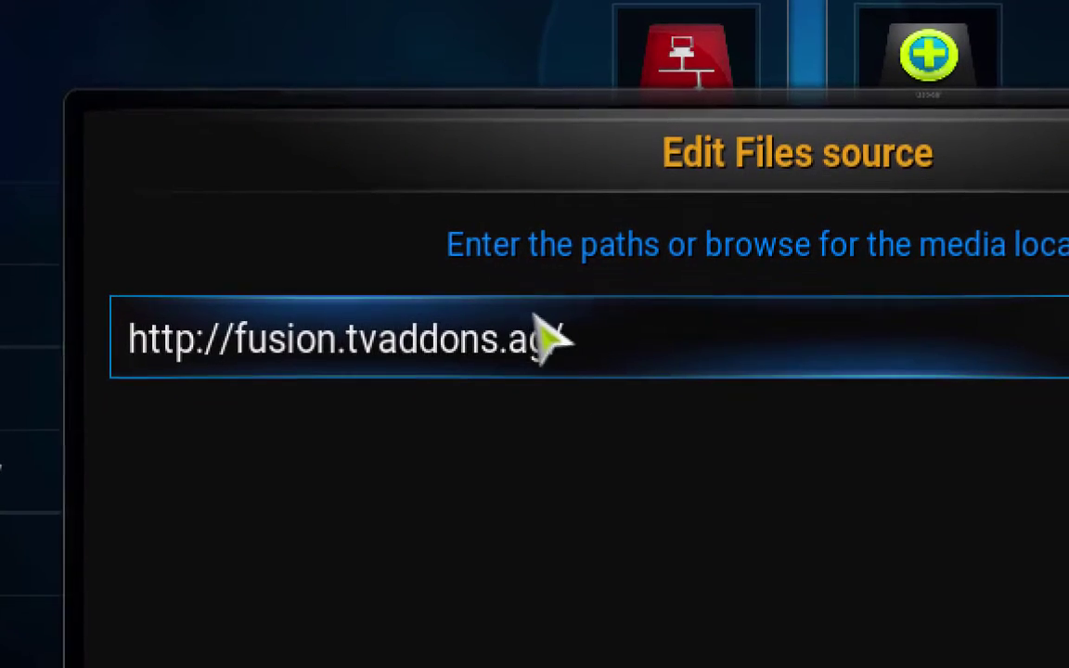
key("Down")
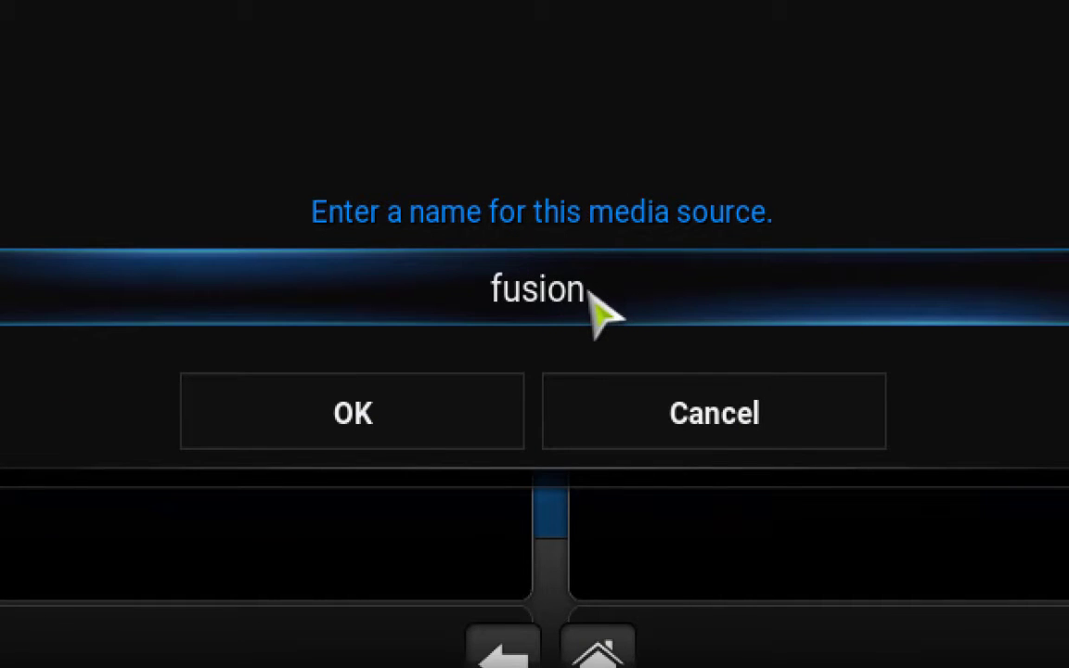
left_click(657, 416)
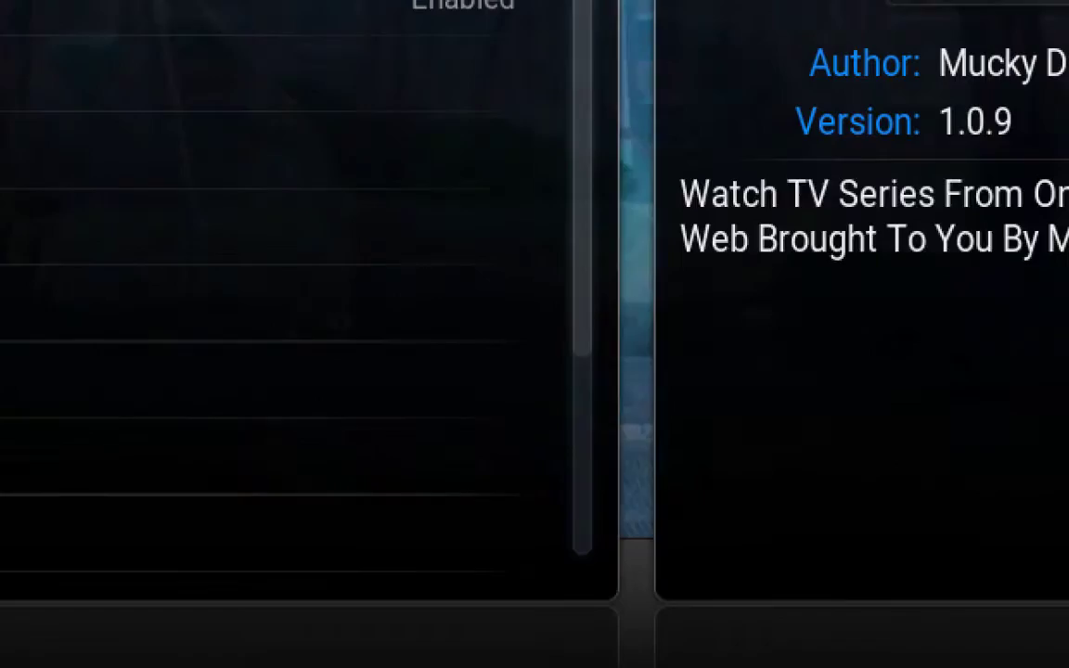
Browse the repository zip files in the fusion source for installing an add-on from a zip file.
key("Down")
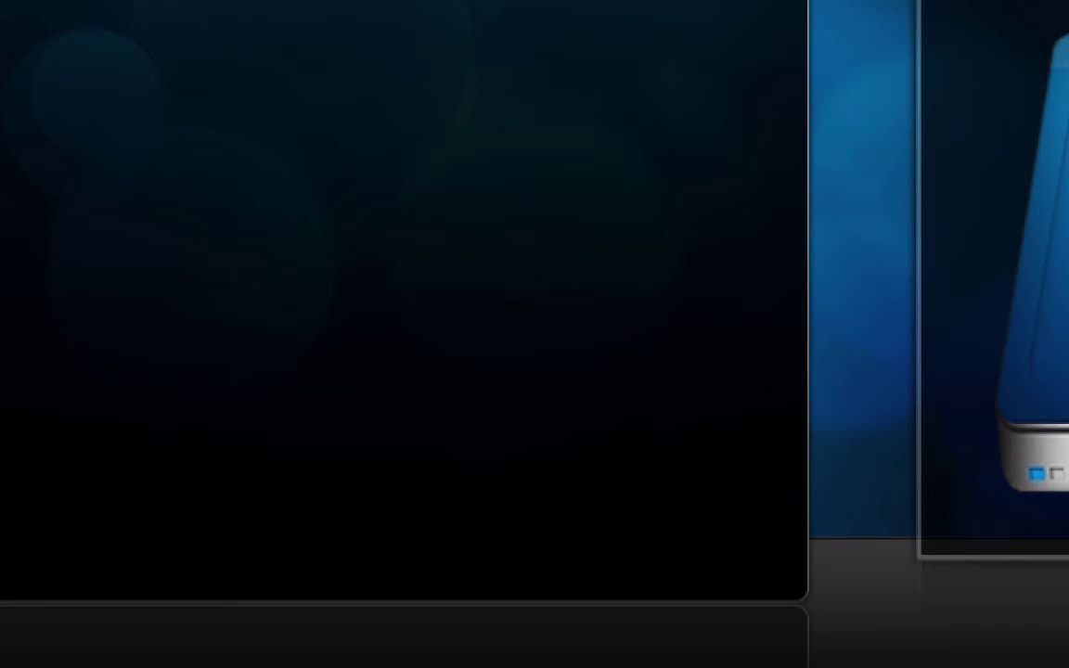
key("Return")
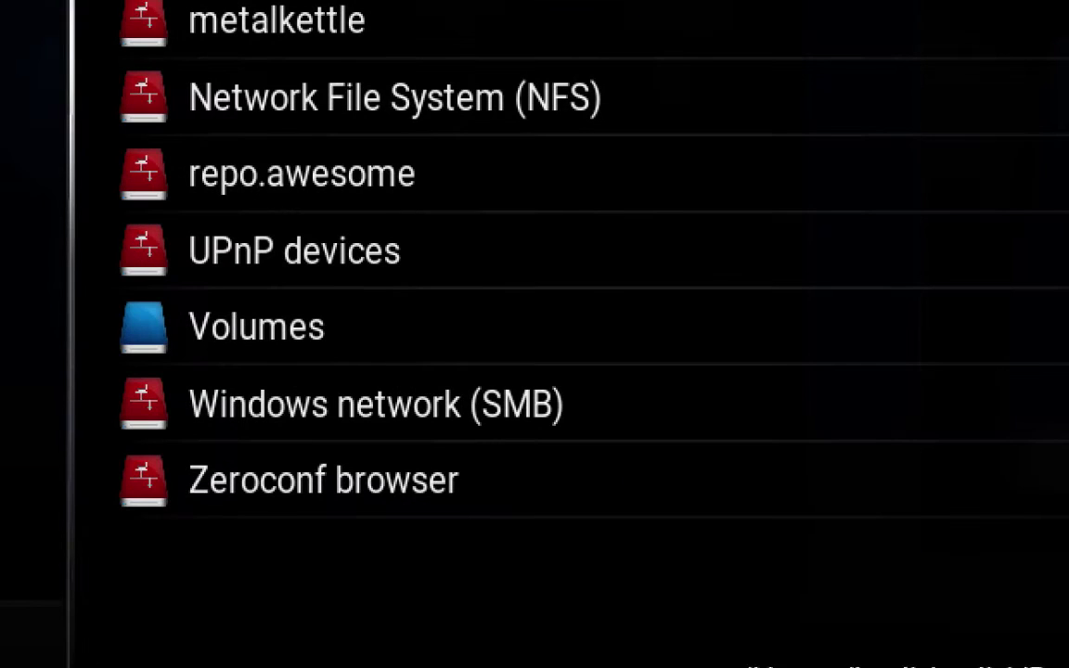
key("Return")
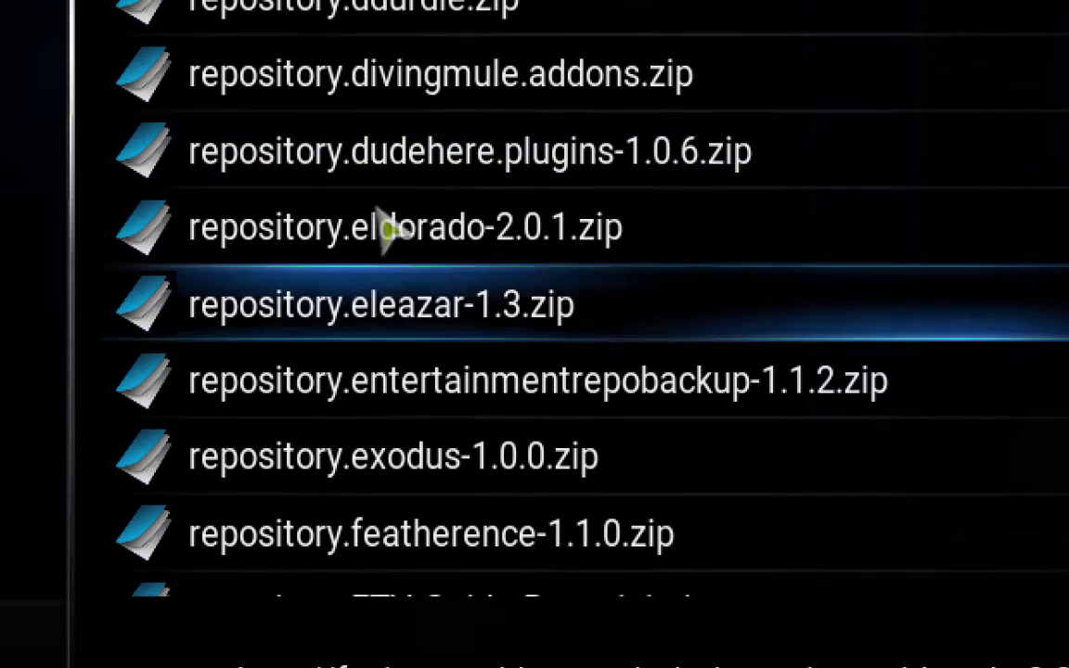
scroll(388, 226, "down", 8)
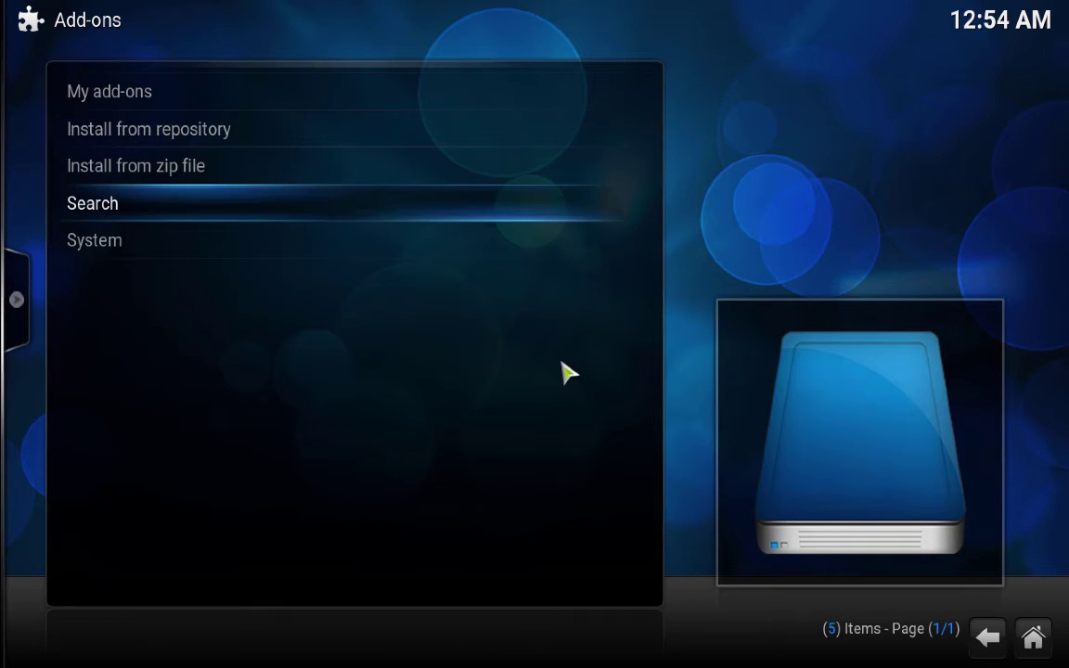
Find MOVIE VAULT among the video add-ons of Mucky Ducks Repo, starting from the installed repositories.
left_click(225, 136)
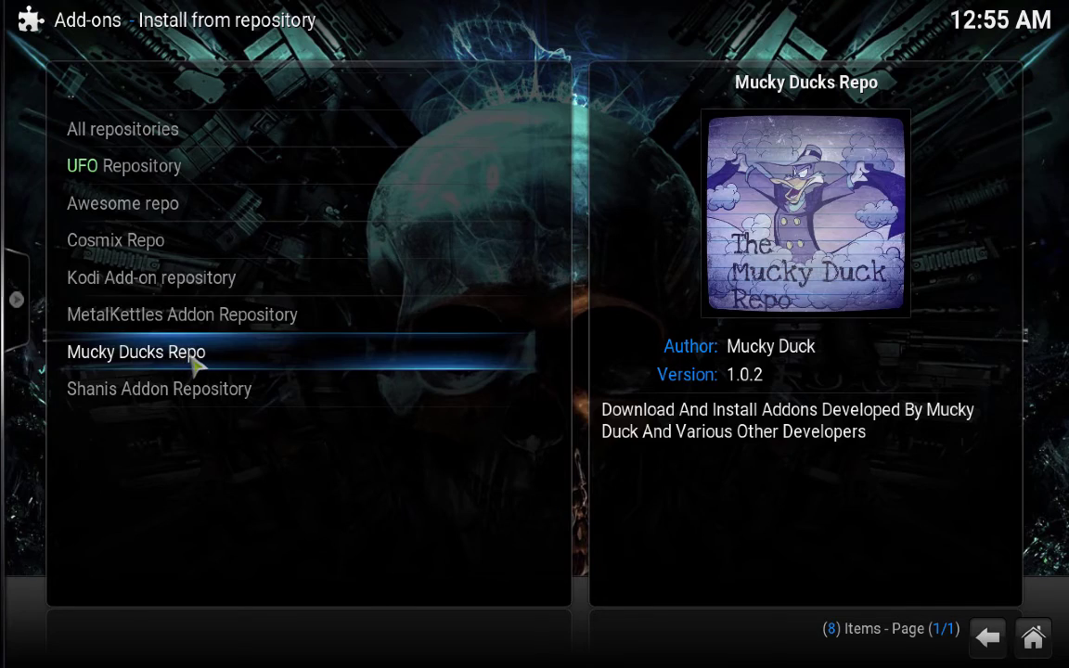
left_click(195, 362)
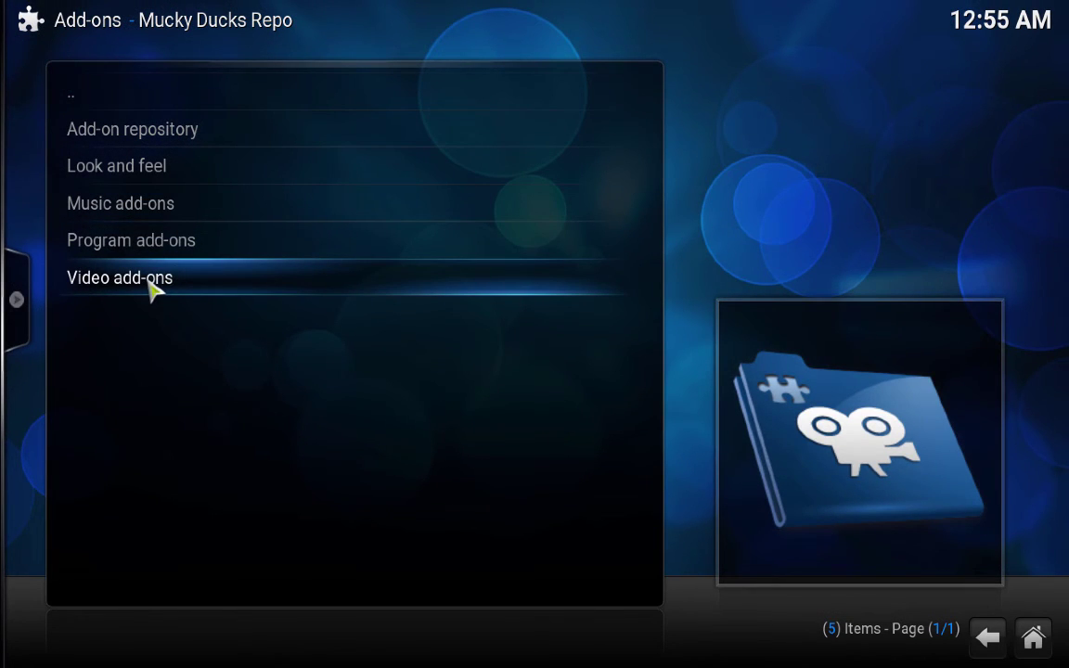
left_click(151, 289)
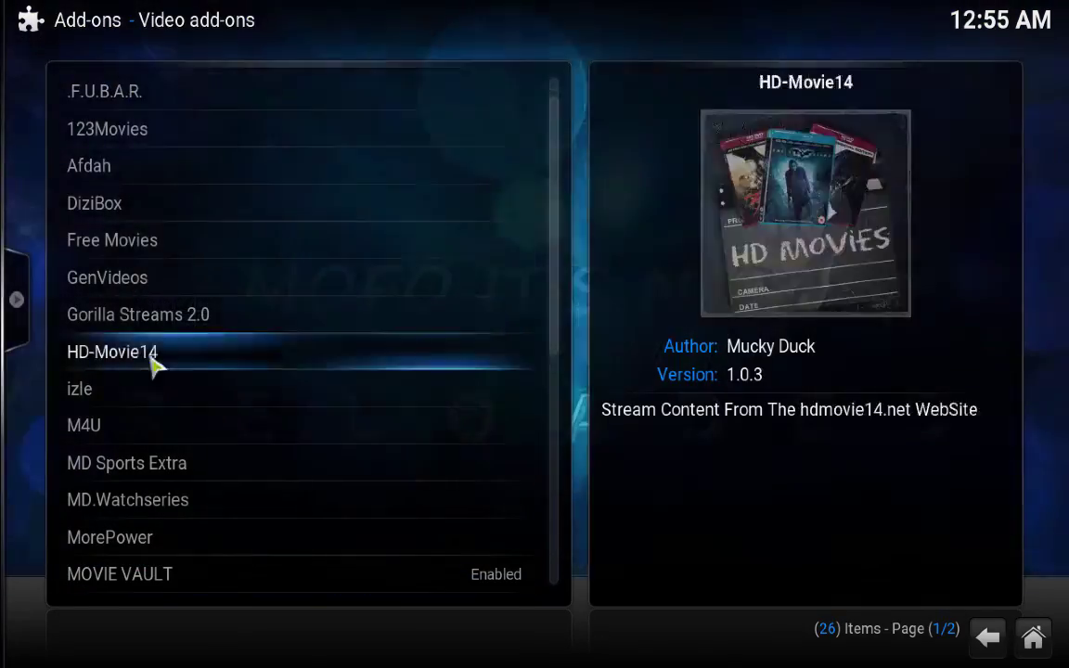
scroll(155, 362, "down", 5)
scroll(162, 408, "down", 3)
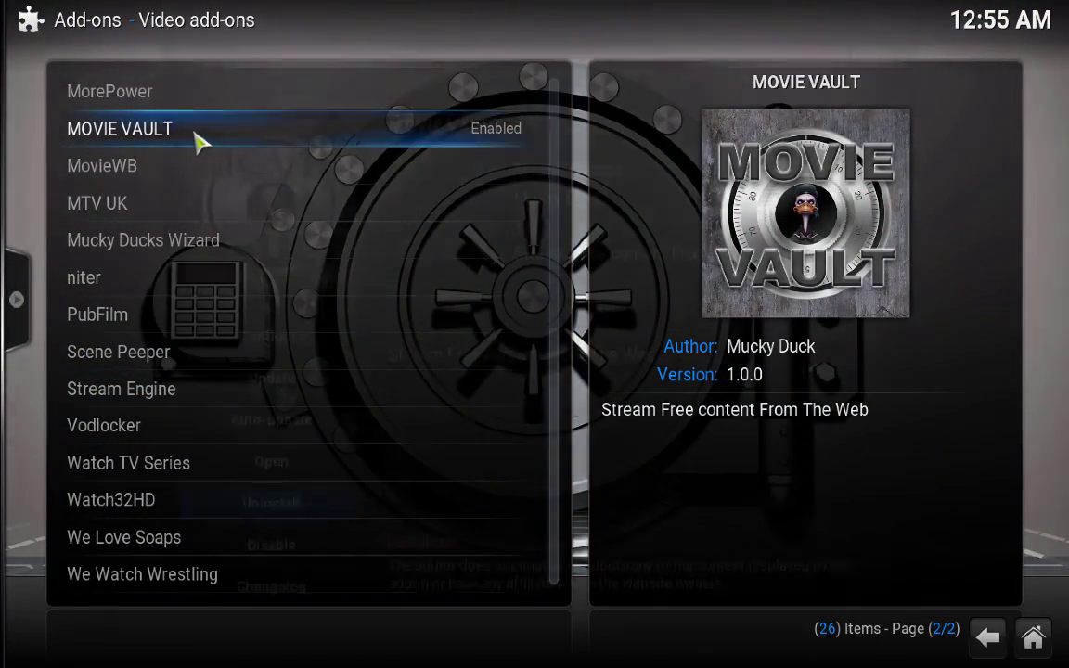
Uninstall the MOVIE VAULT add-on and install it again from Mucky Ducks Repo.
left_click(199, 140)
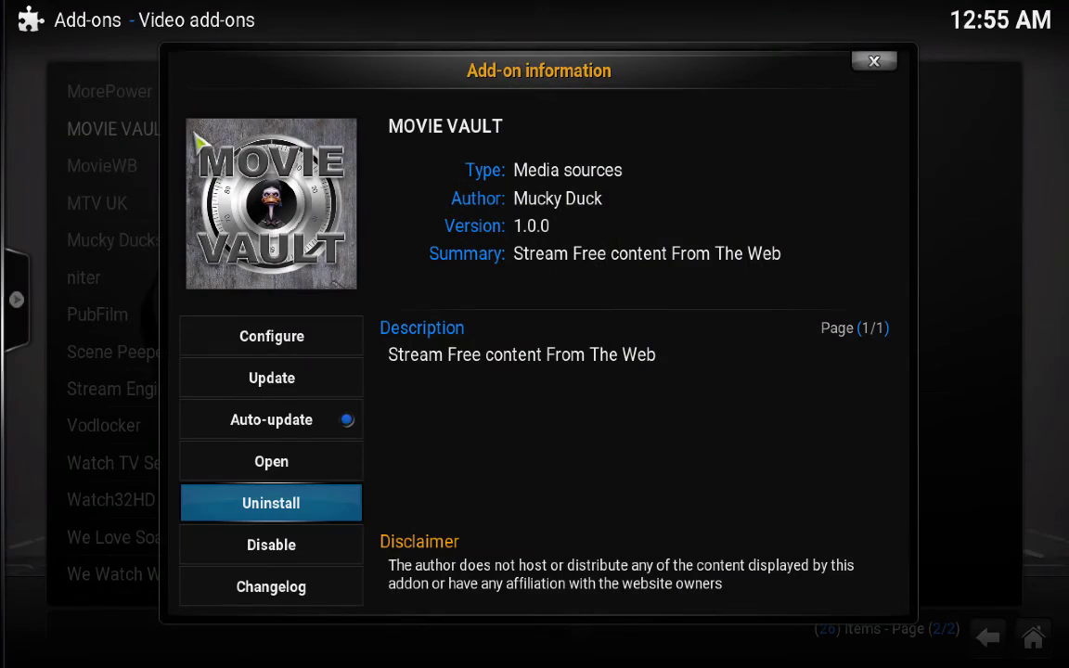
left_click(251, 496)
left_click(432, 408)
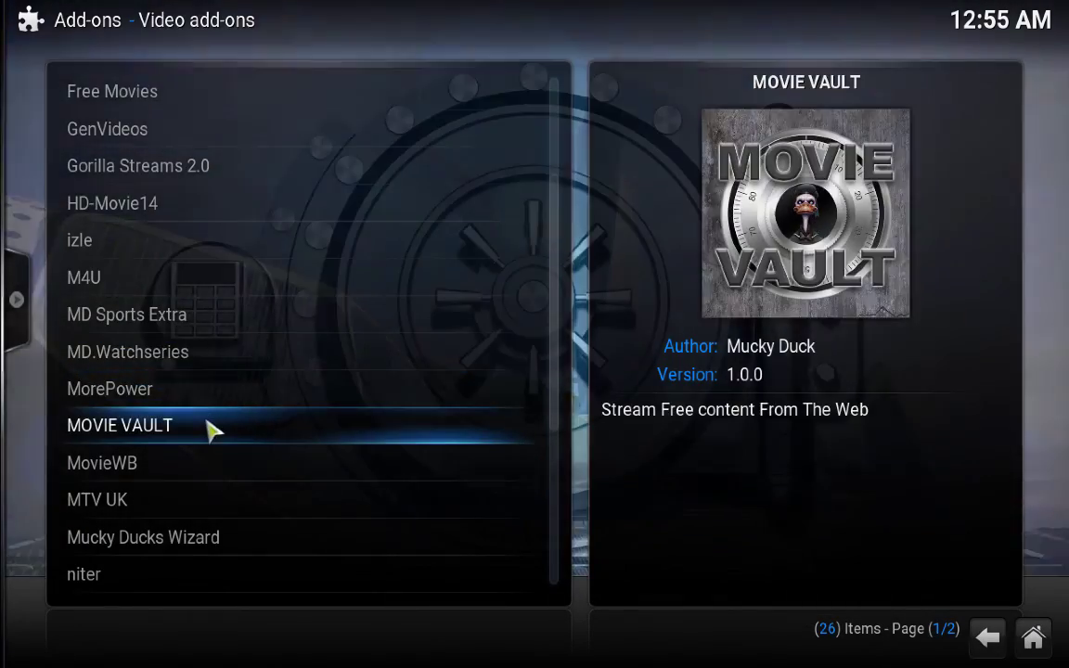
left_click(216, 425)
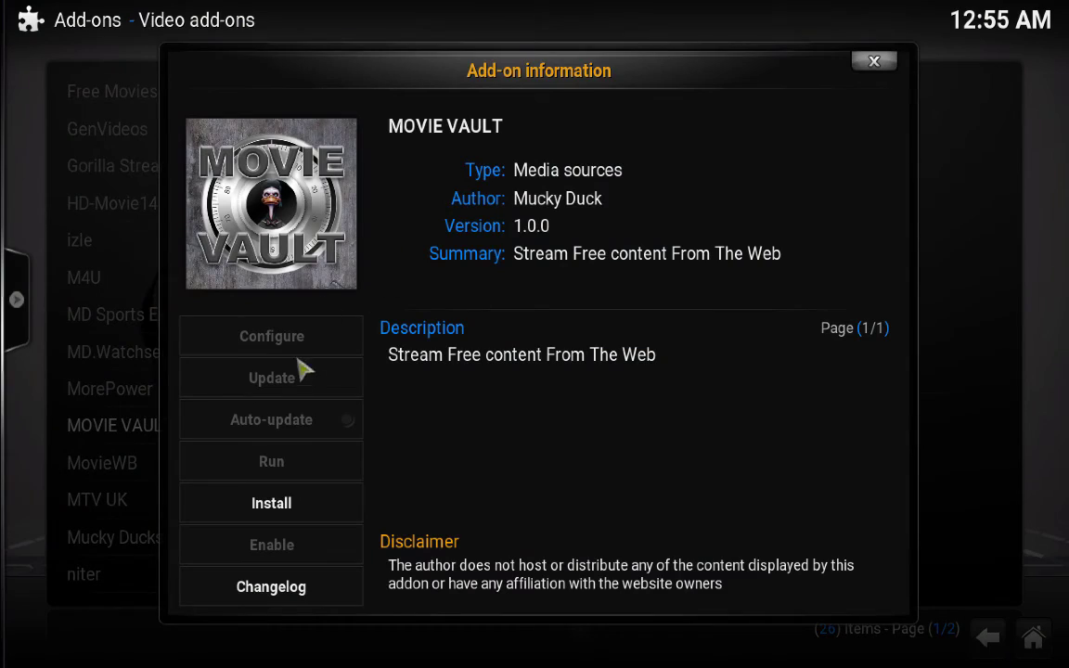
left_click(270, 503)
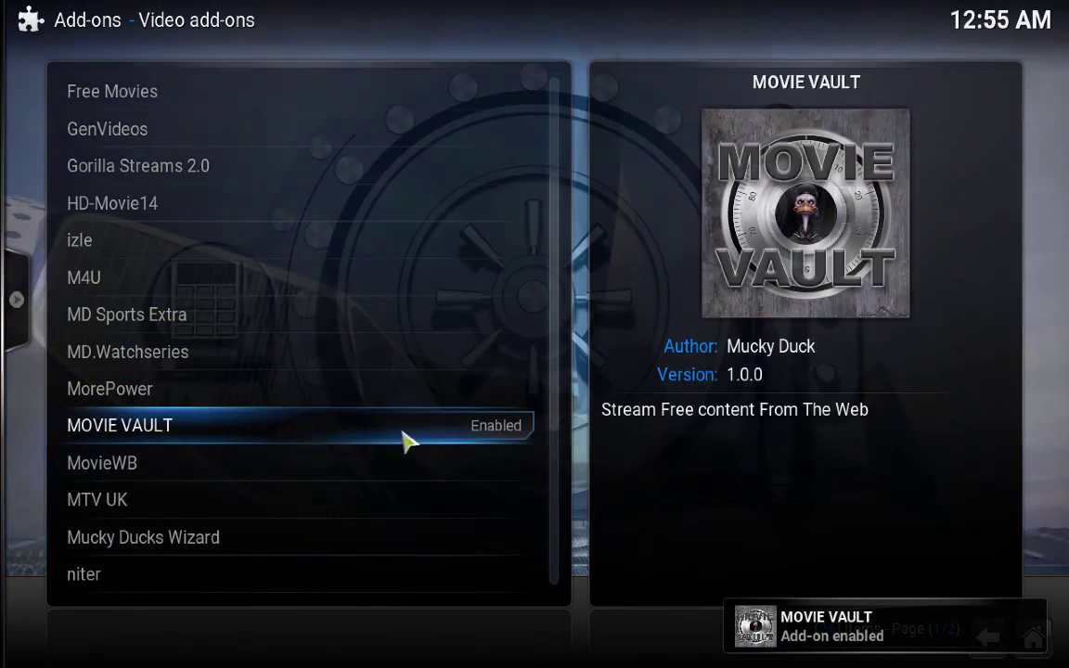